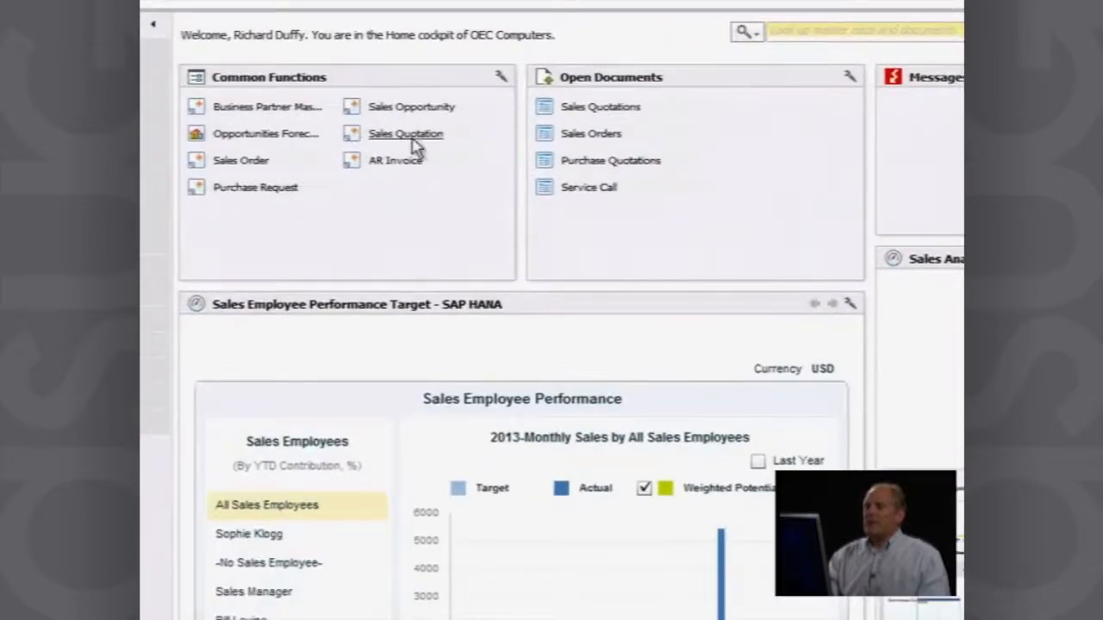
Start a new sales quotation for Earthshaker Corporation and enter the purchase order number as the customer reference number
left_click(412, 140)
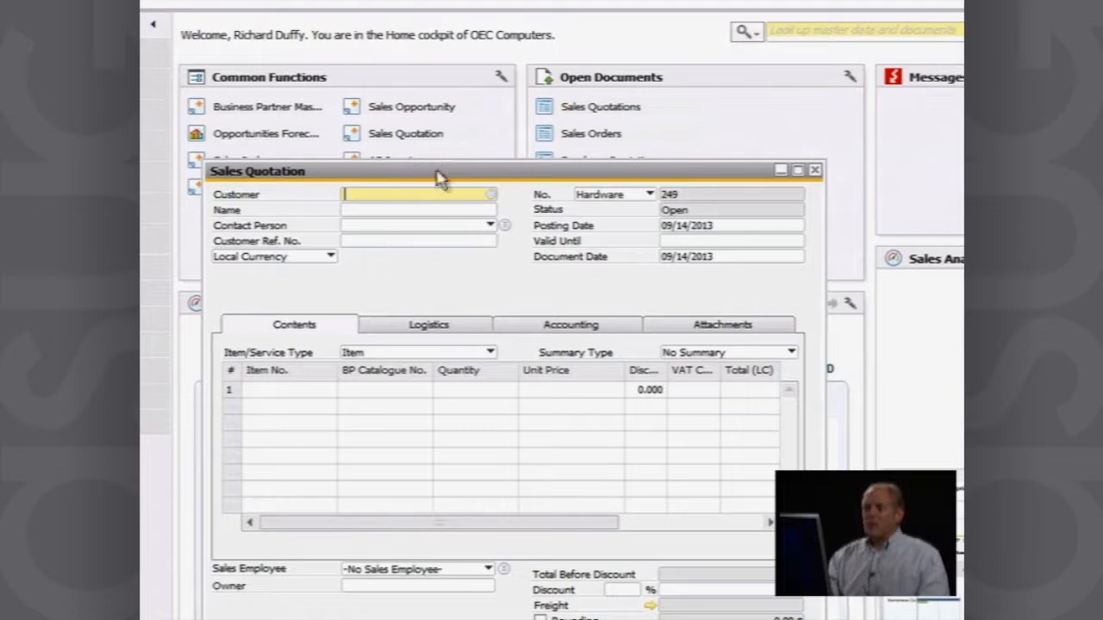
left_click(493, 197)
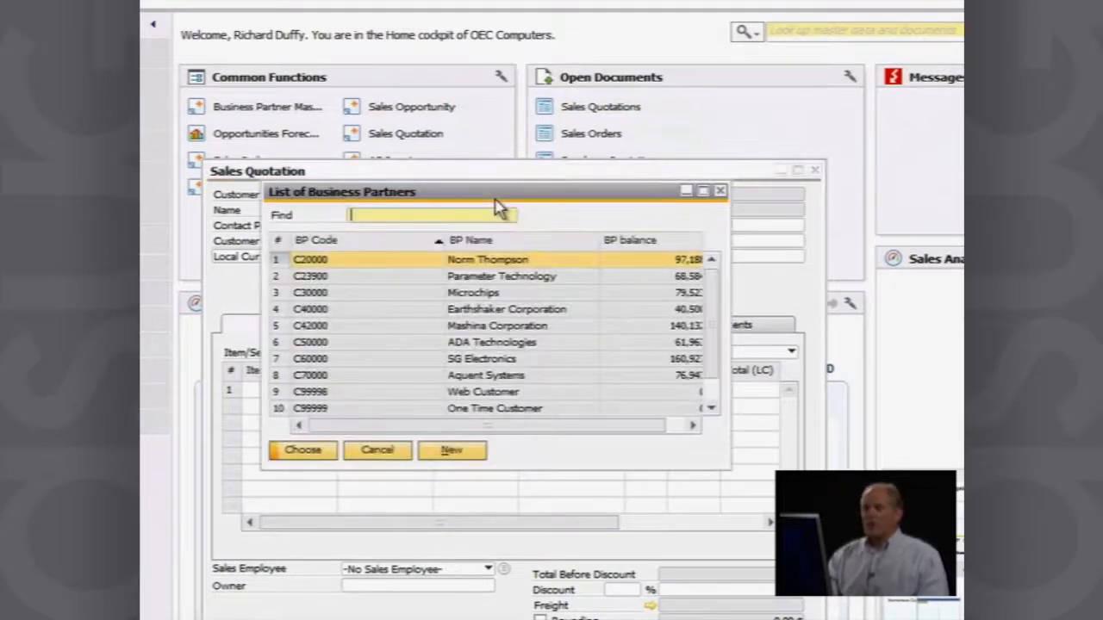
left_click(485, 312)
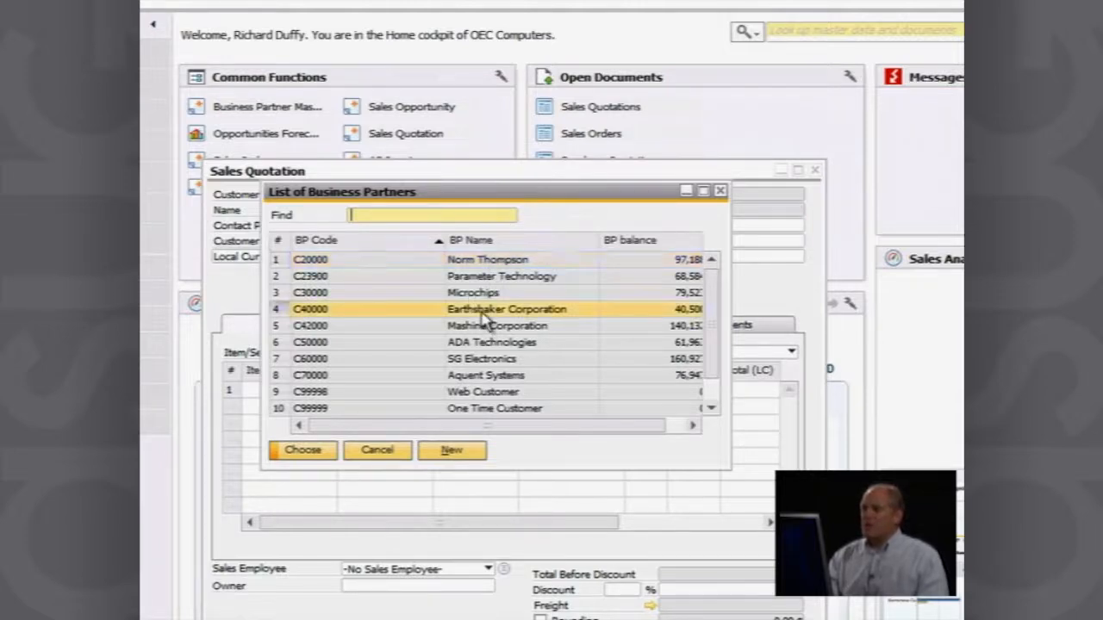
double_click(486, 312)
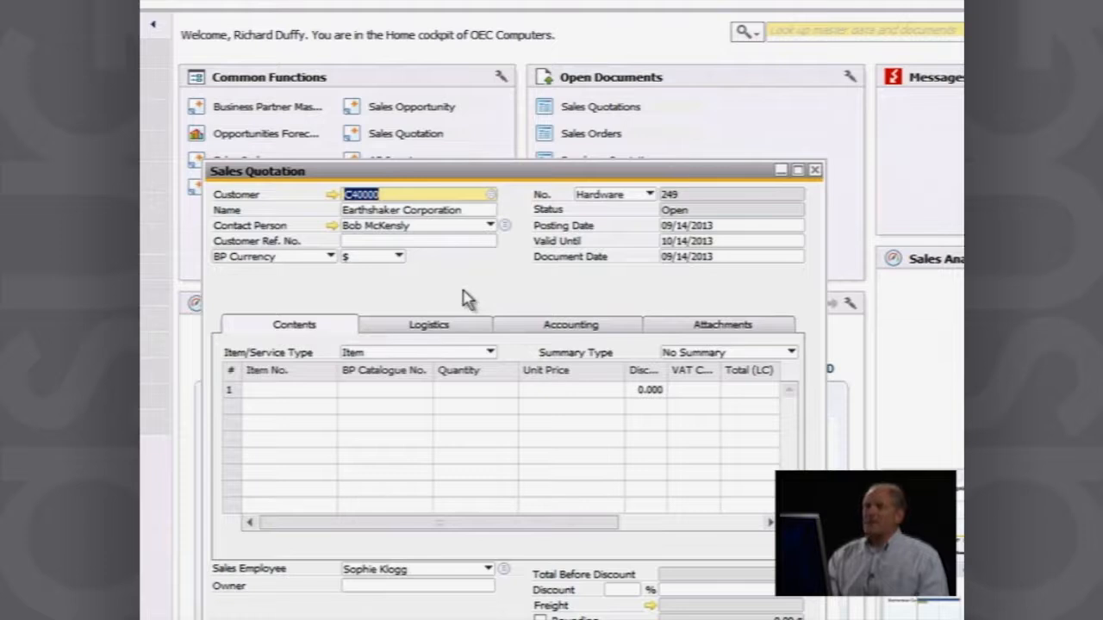
left_click(390, 241)
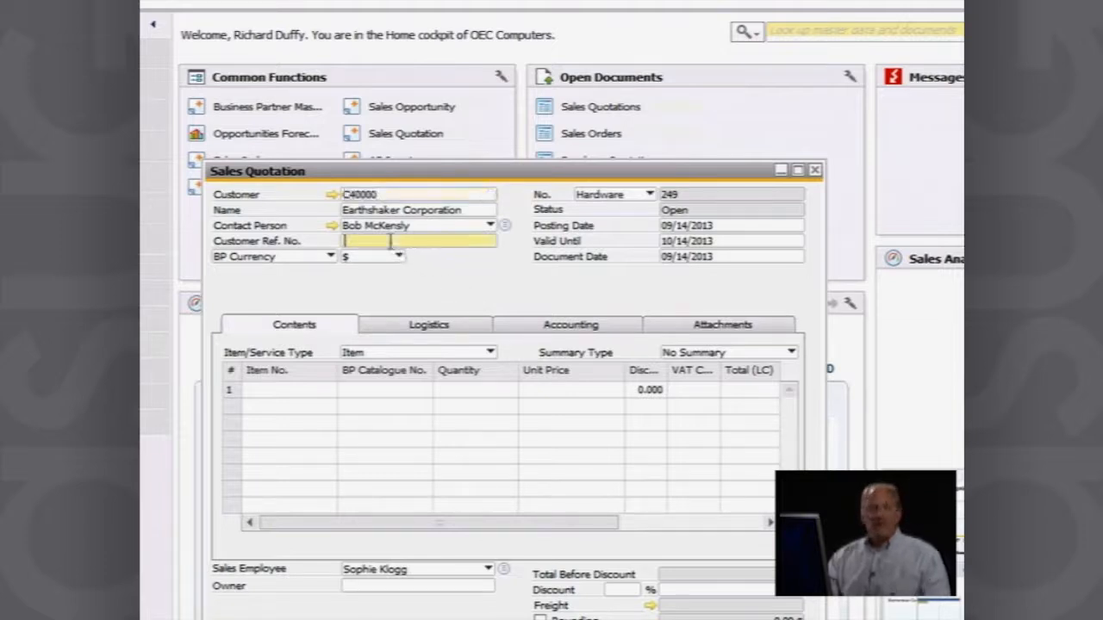
type("PO N")
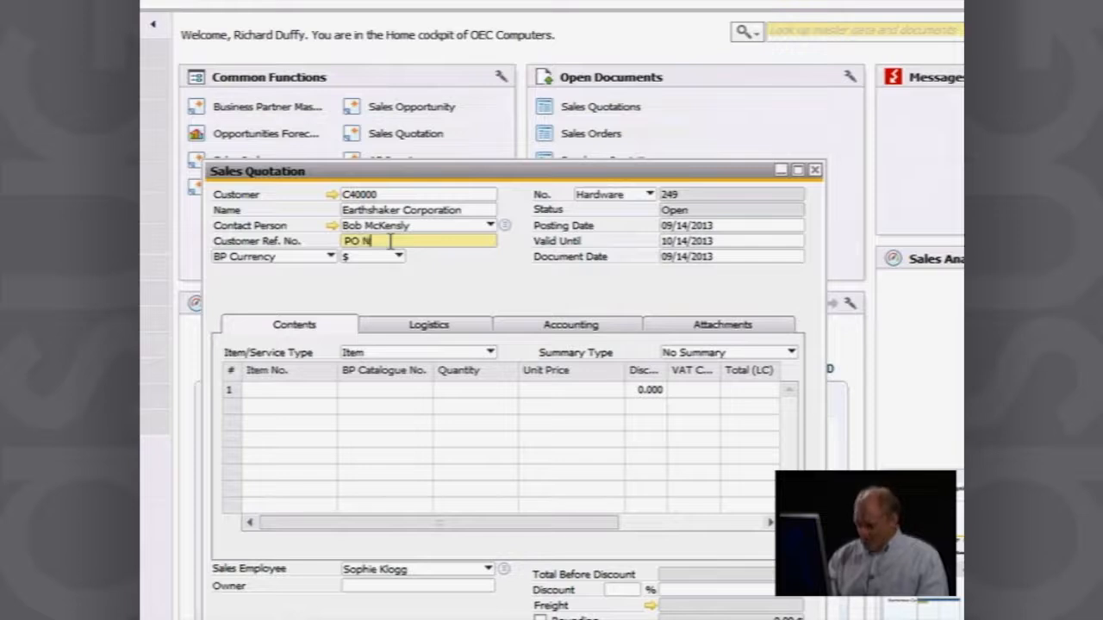
type("o 345")
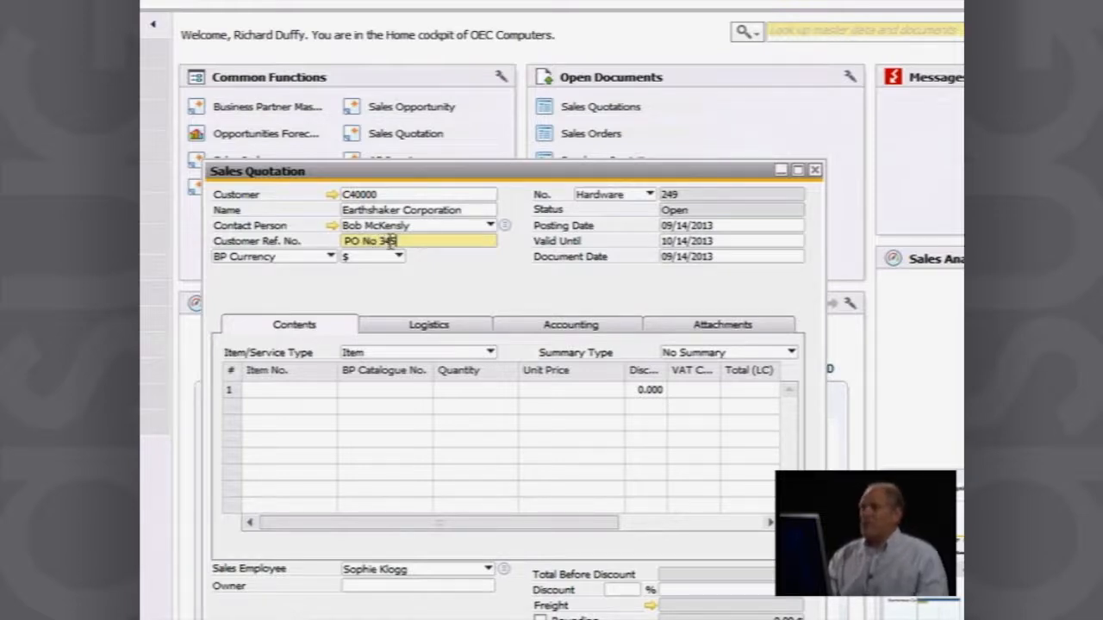
Add items A00001 (IBM Infoprint 1312), A00002 (IBM Infoprint 1222) and B10000 (Printer Label) to the first three quotation rows
left_click(306, 395)
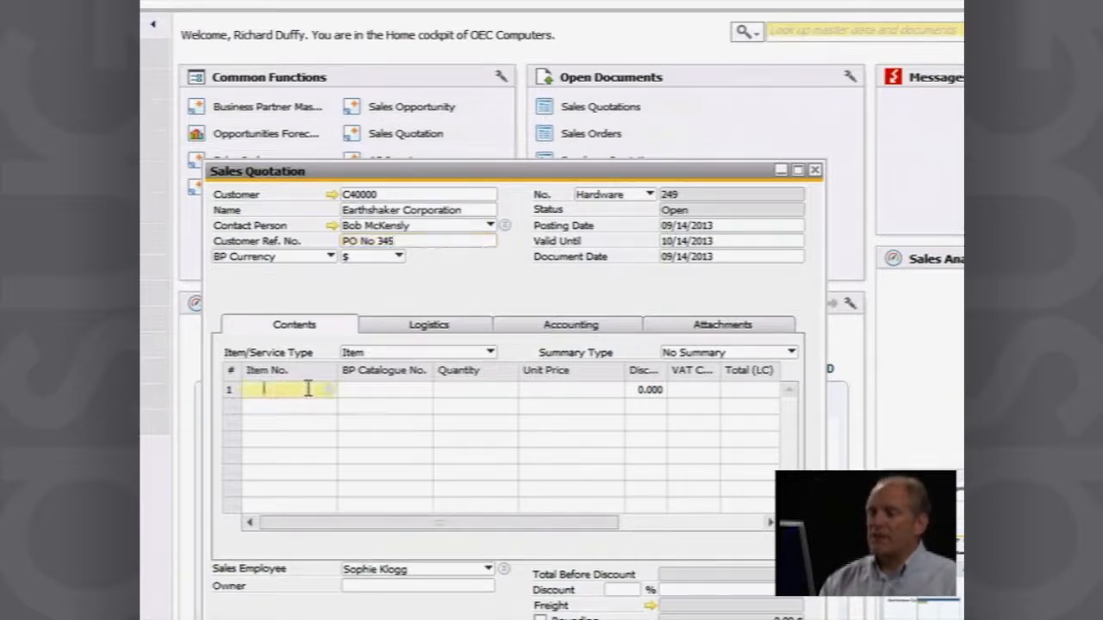
left_click(330, 390)
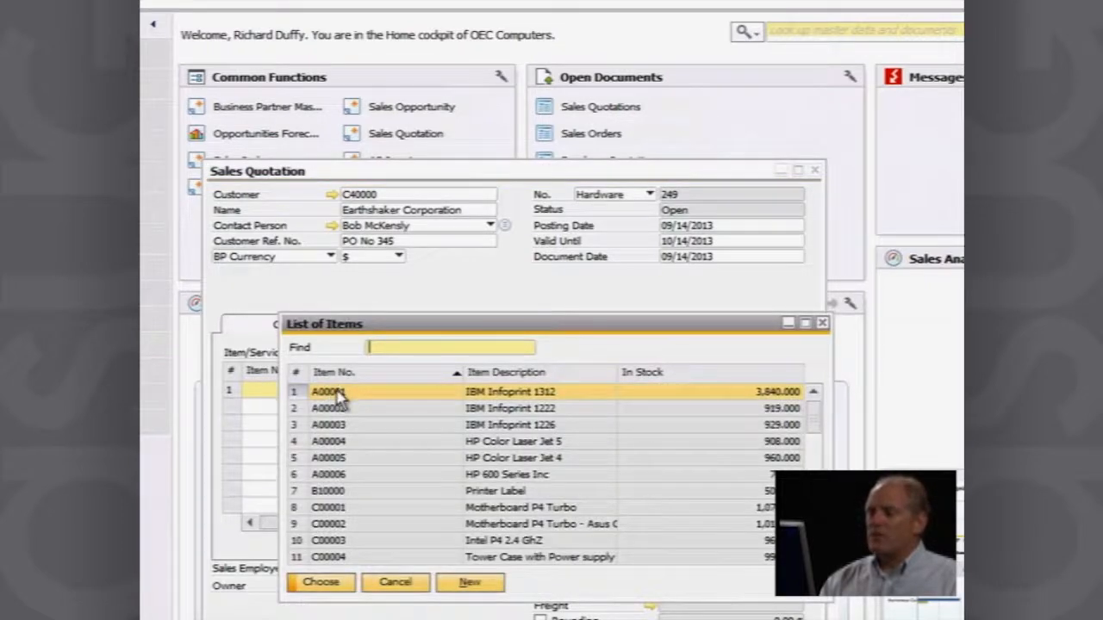
double_click(339, 395)
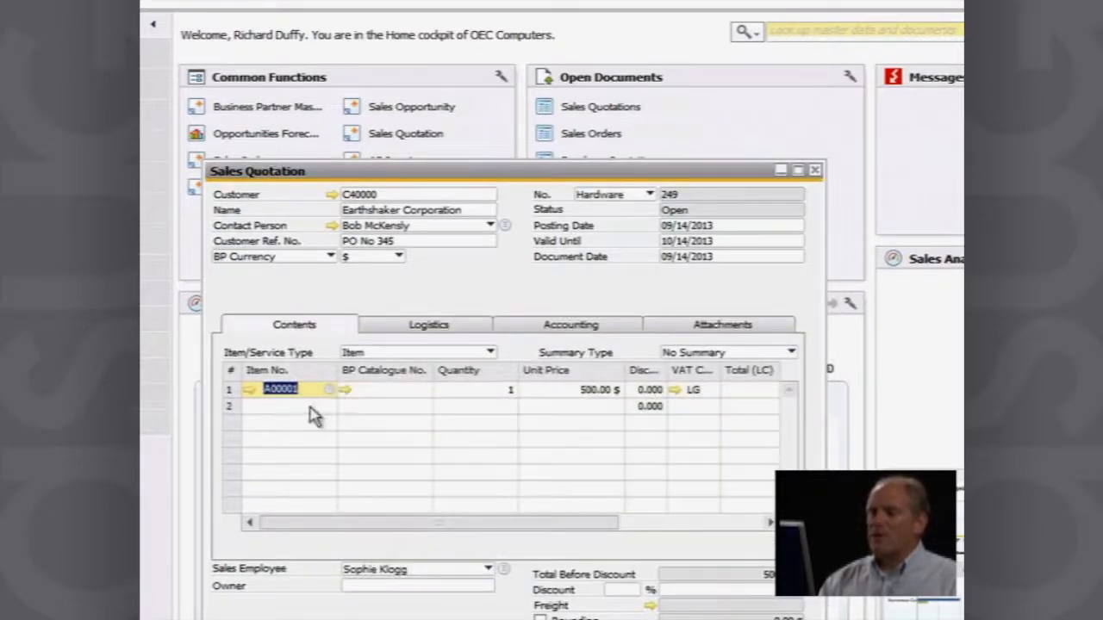
left_click(302, 408)
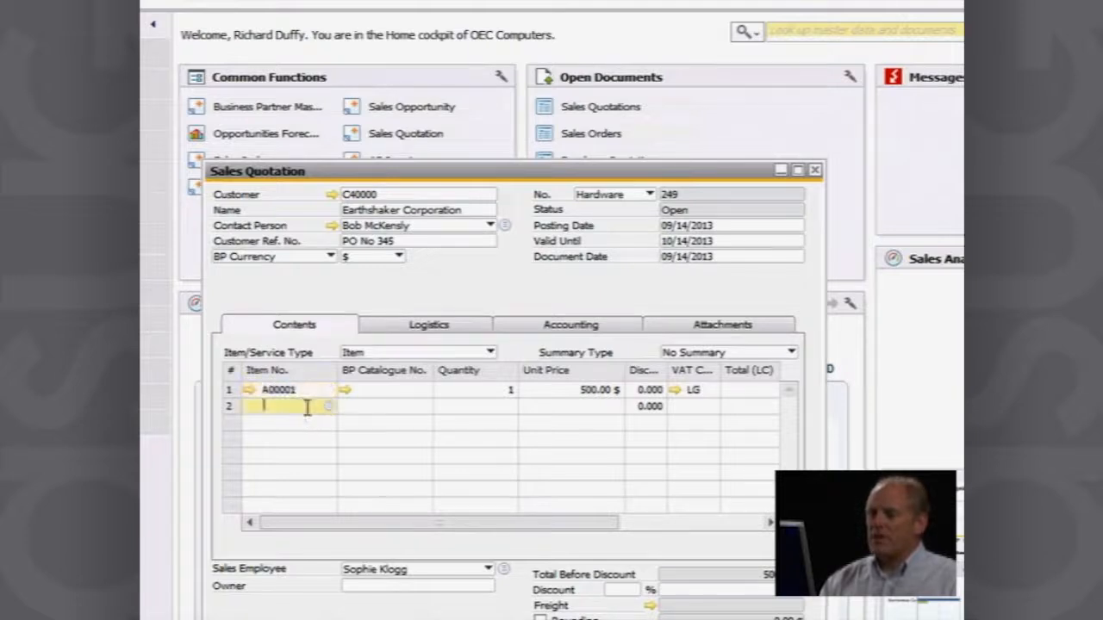
left_click(328, 407)
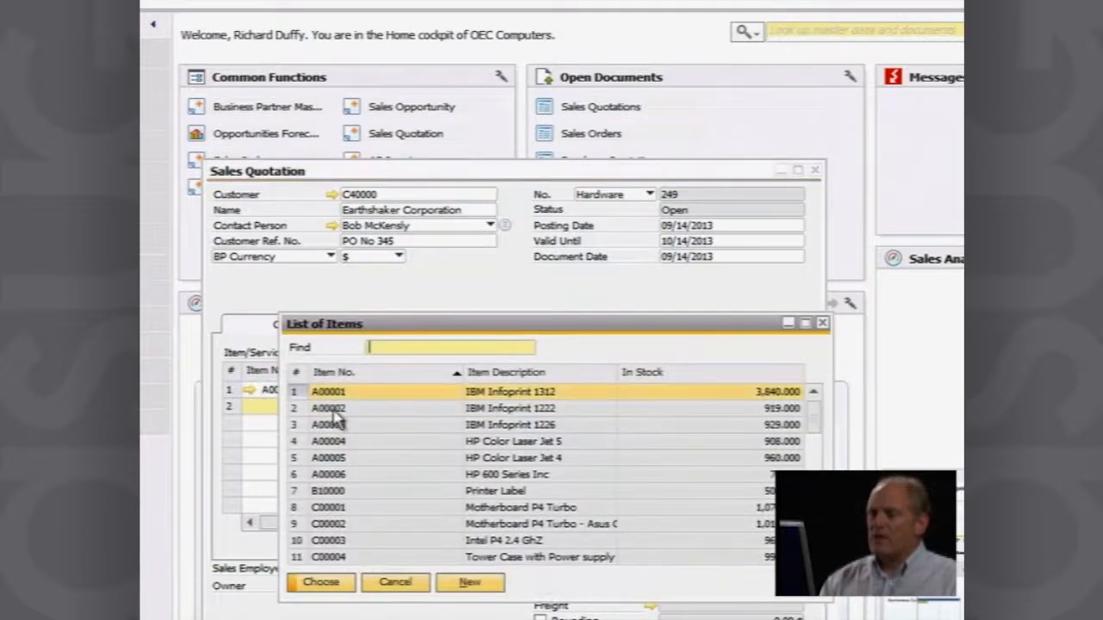
double_click(337, 408)
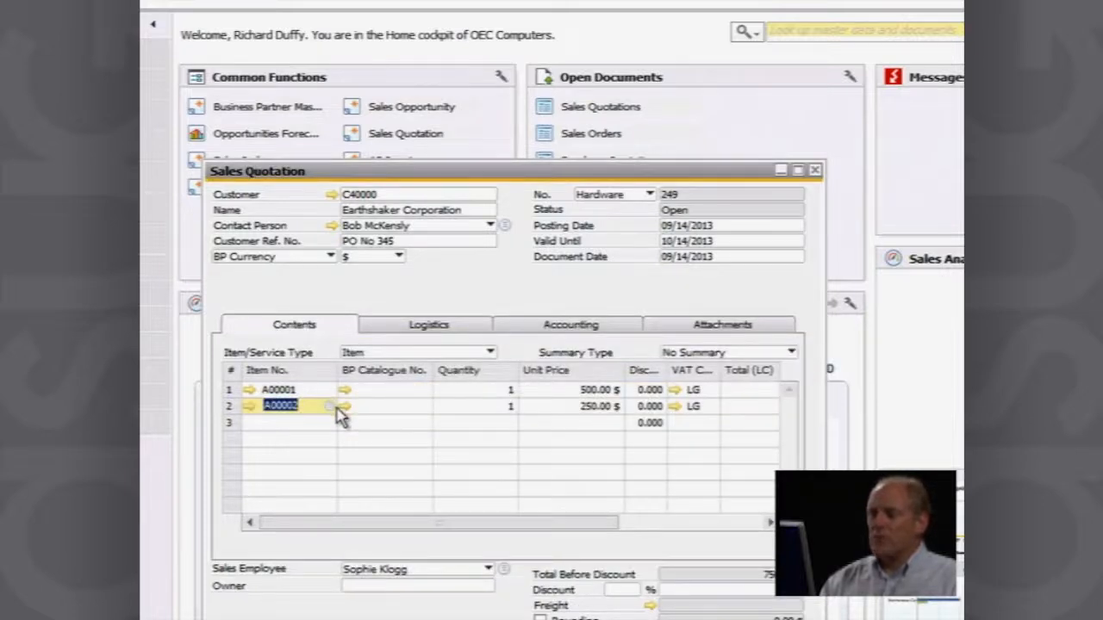
left_click(309, 425)
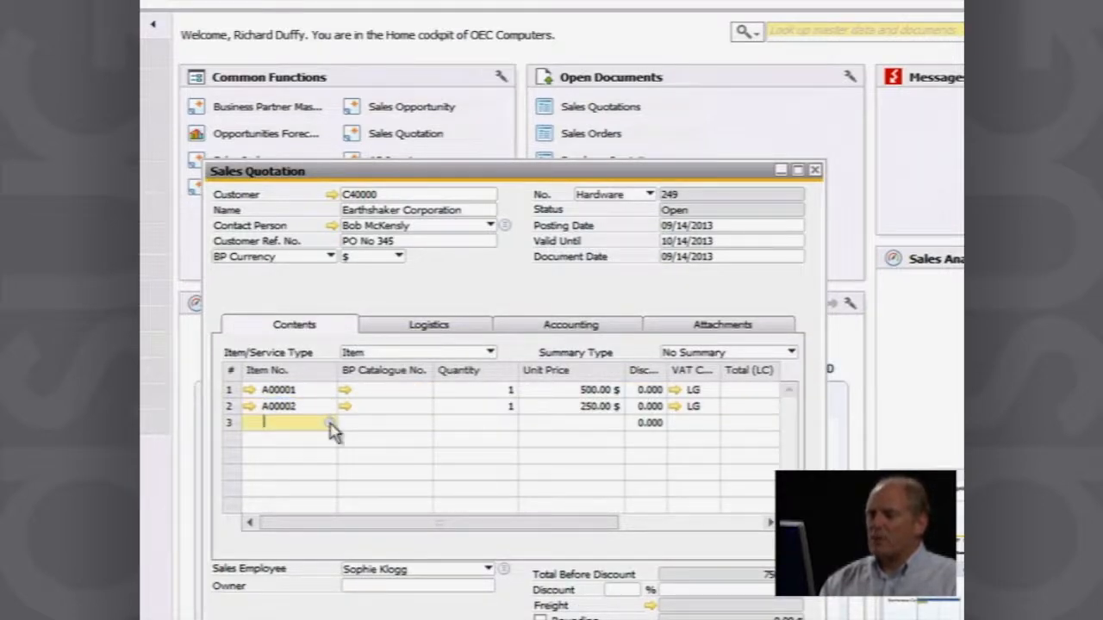
left_click(330, 423)
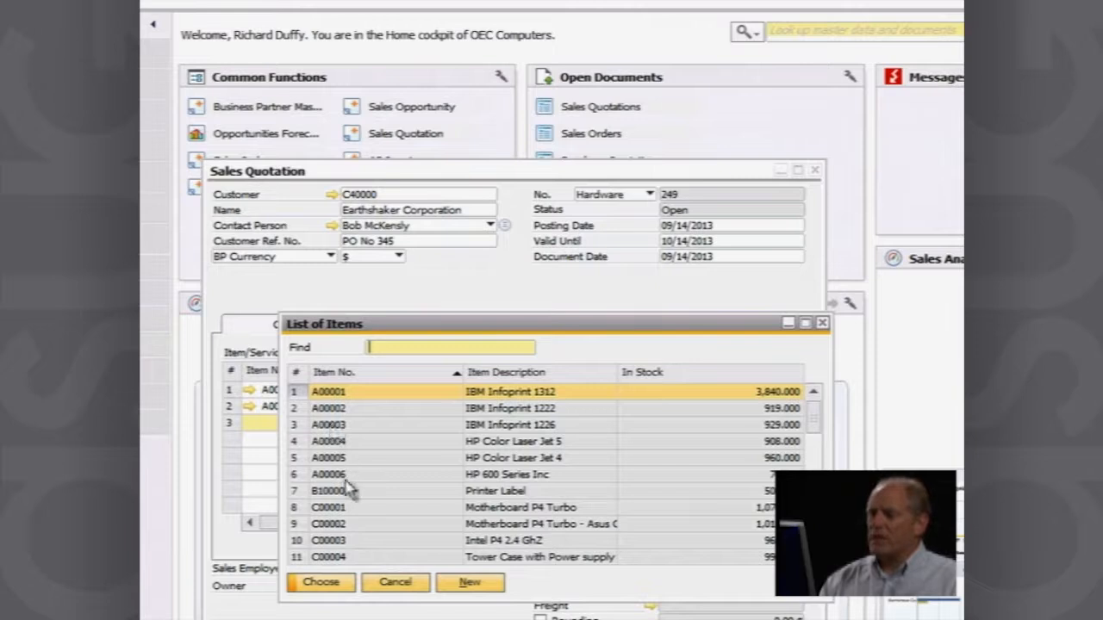
left_click(330, 492)
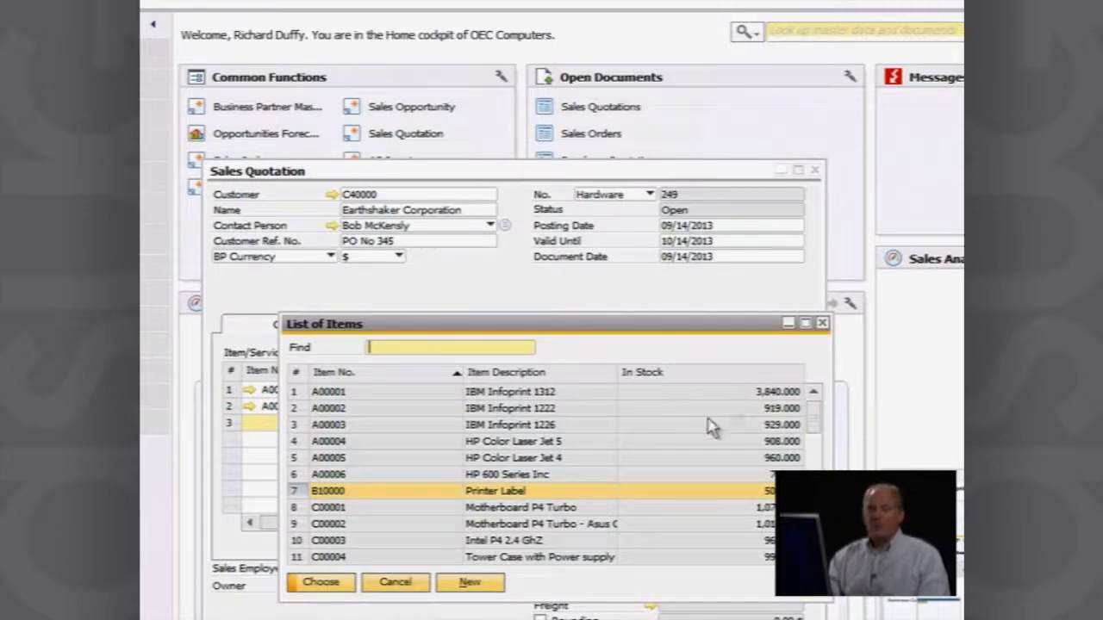
left_click(334, 586)
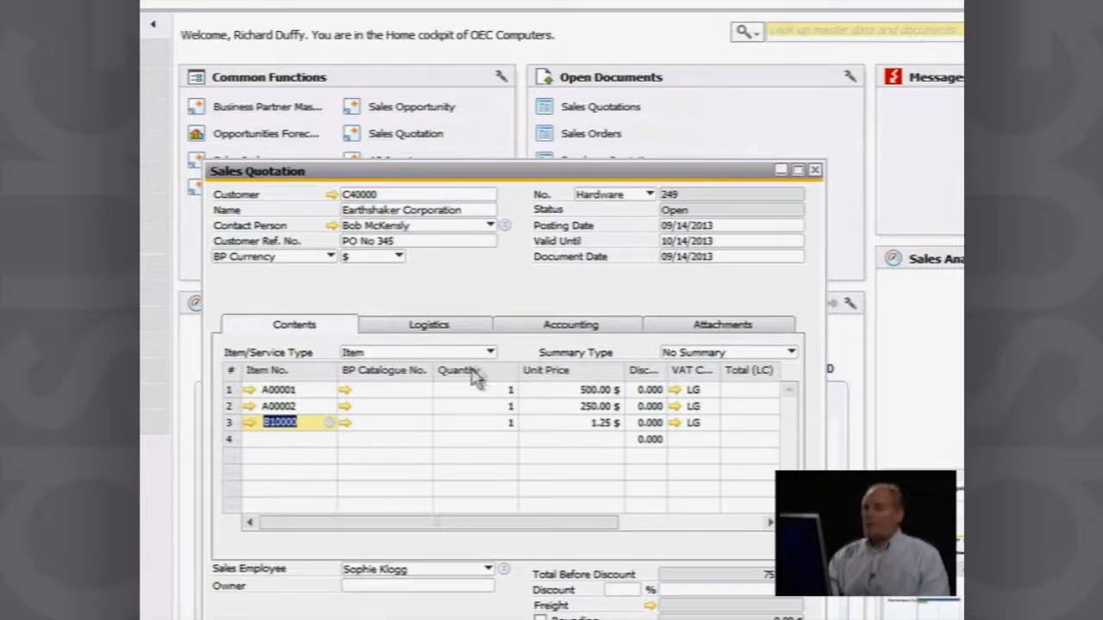
Review the quotation's logistics and accounting details, return to its contents and add the quotation
left_click(414, 325)
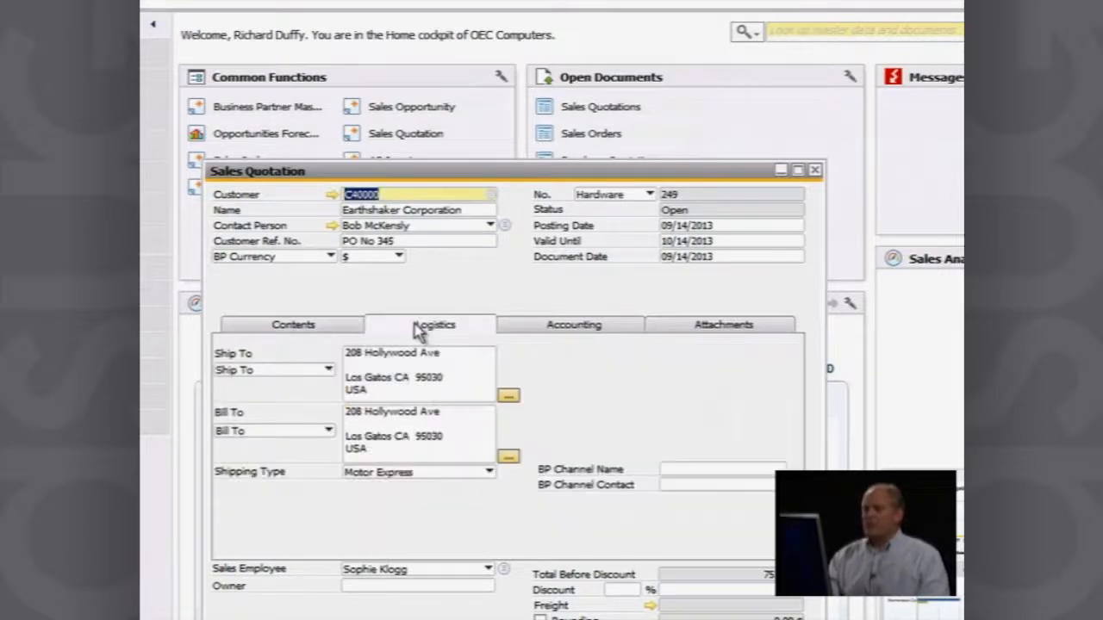
left_click(549, 331)
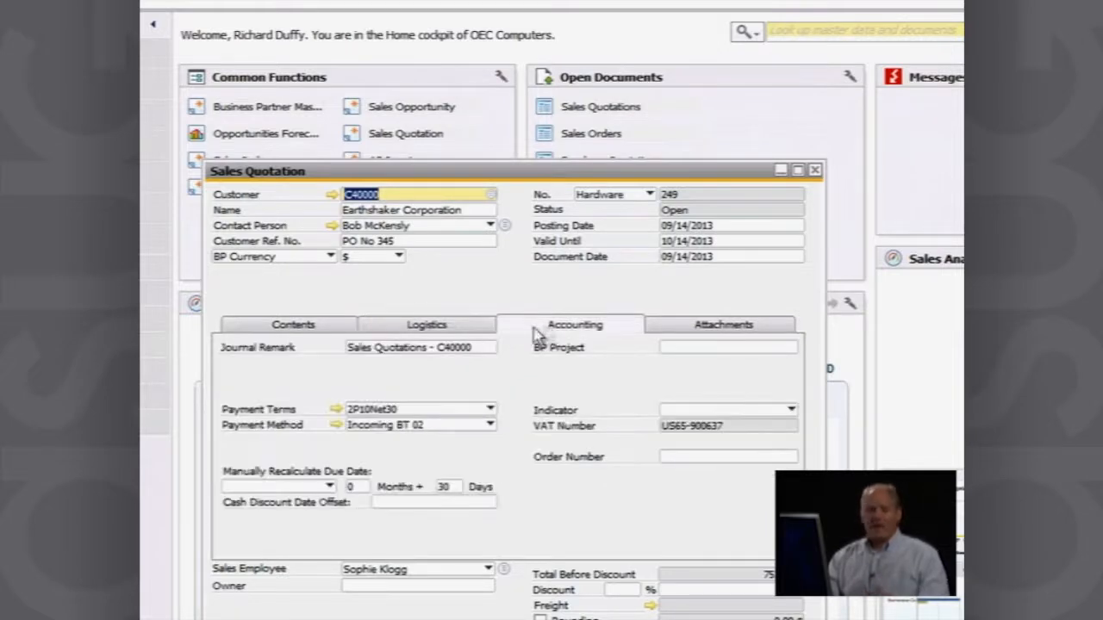
left_click(270, 333)
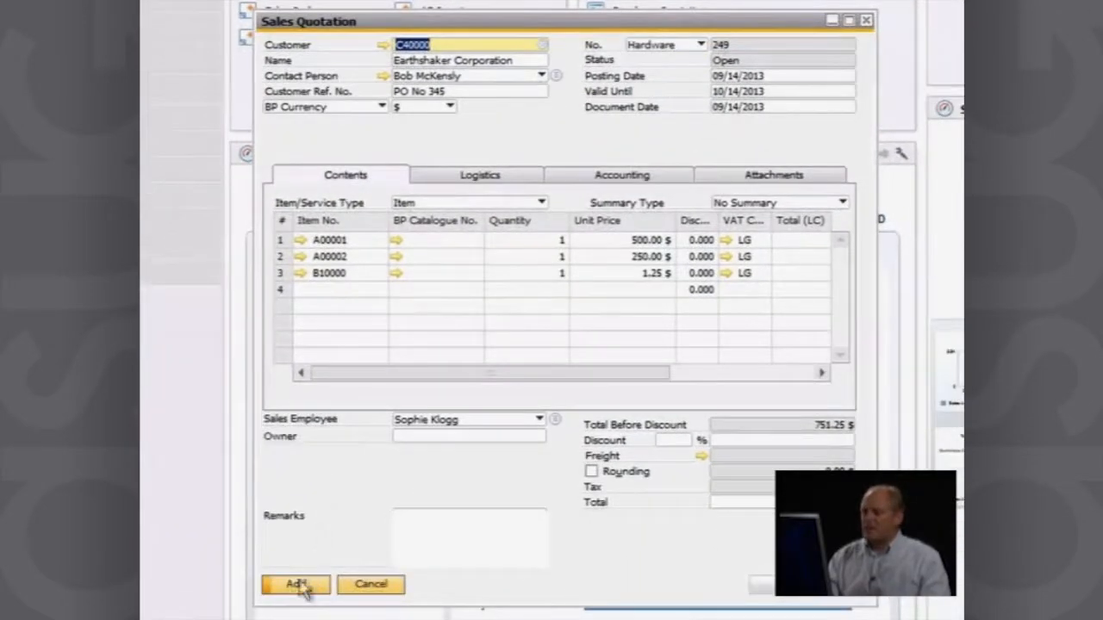
left_click(300, 587)
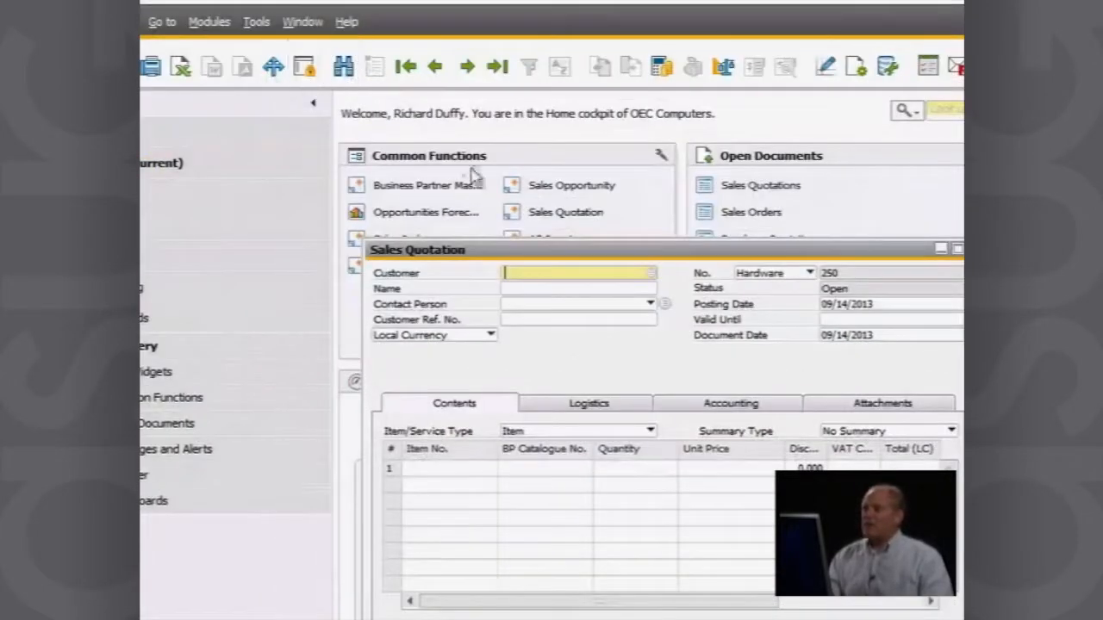
Display the last saved sales quotation and preview its print layout, closing the preview when done
left_click(495, 76)
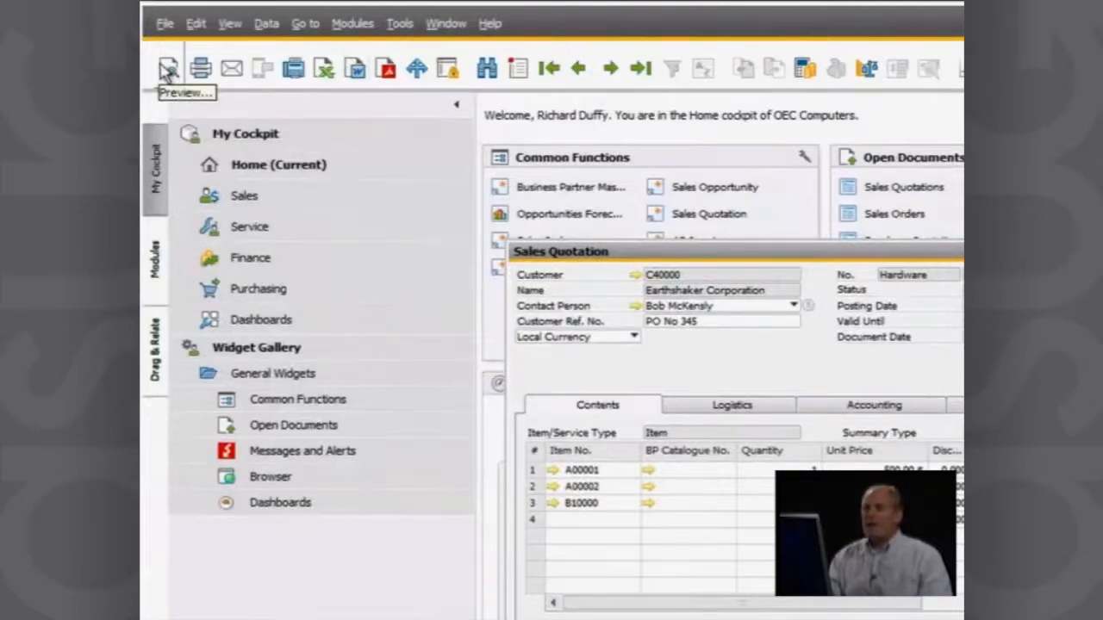
left_click(168, 69)
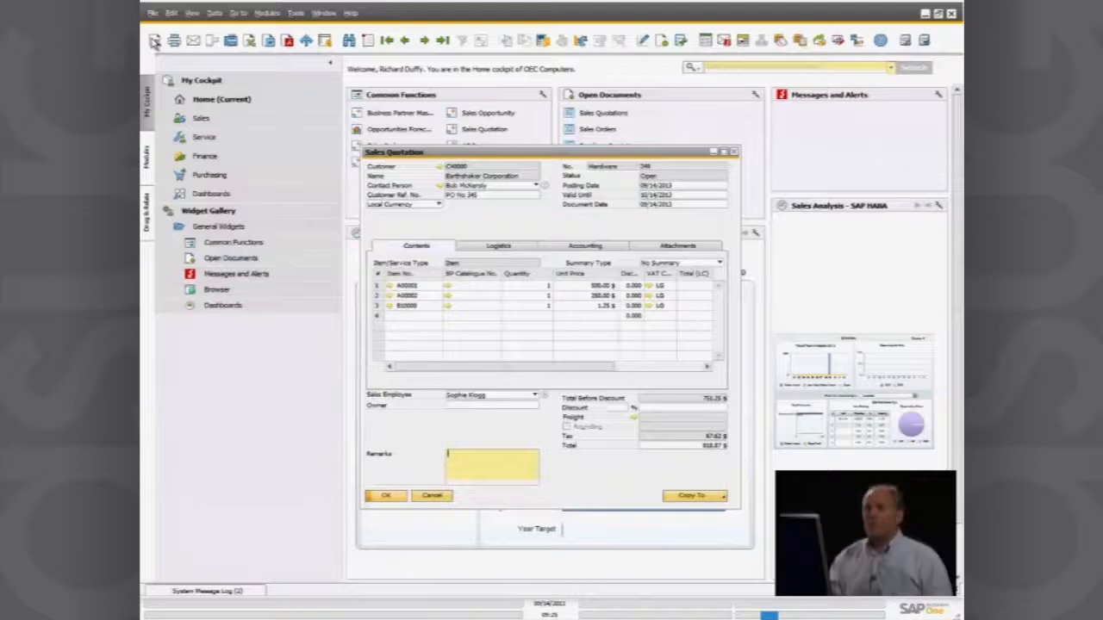
left_click(154, 41)
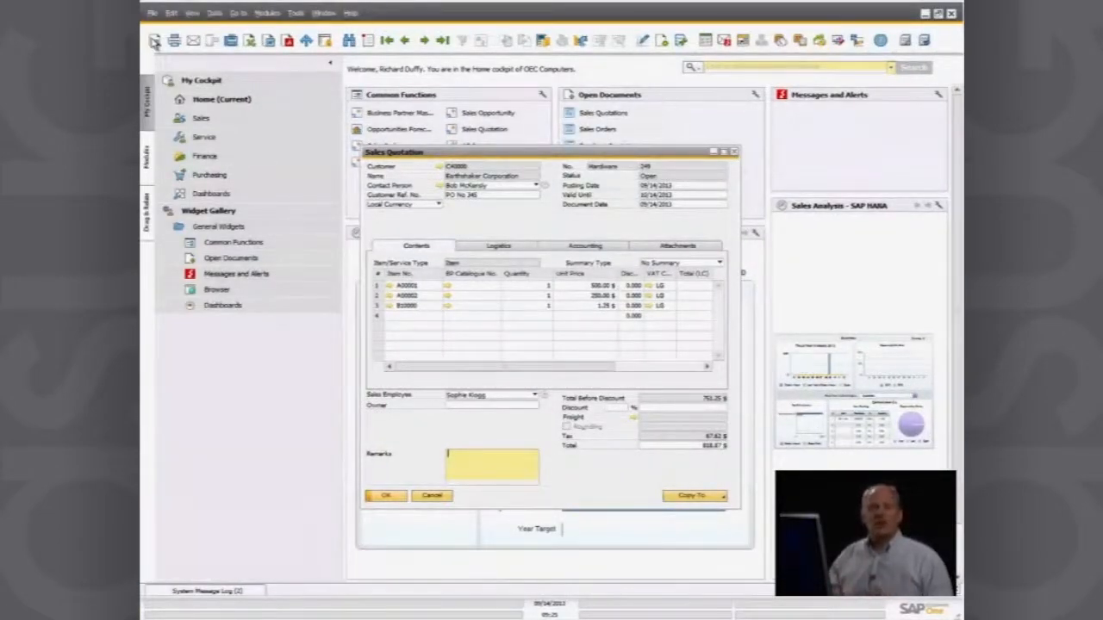
left_click(155, 41)
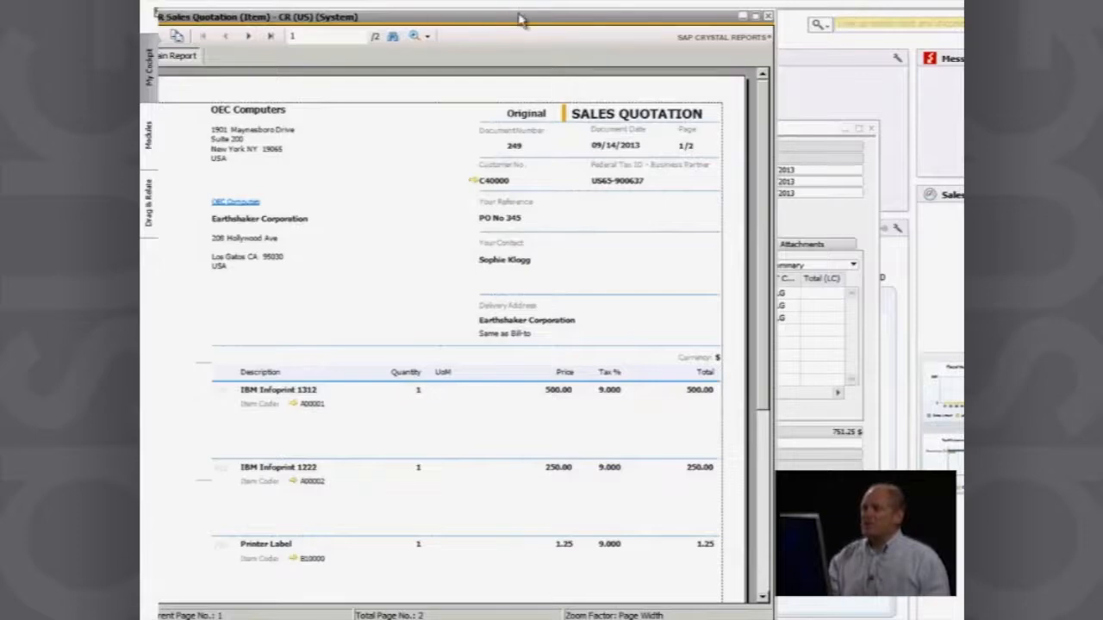
left_click_drag(517, 23, 676, 38)
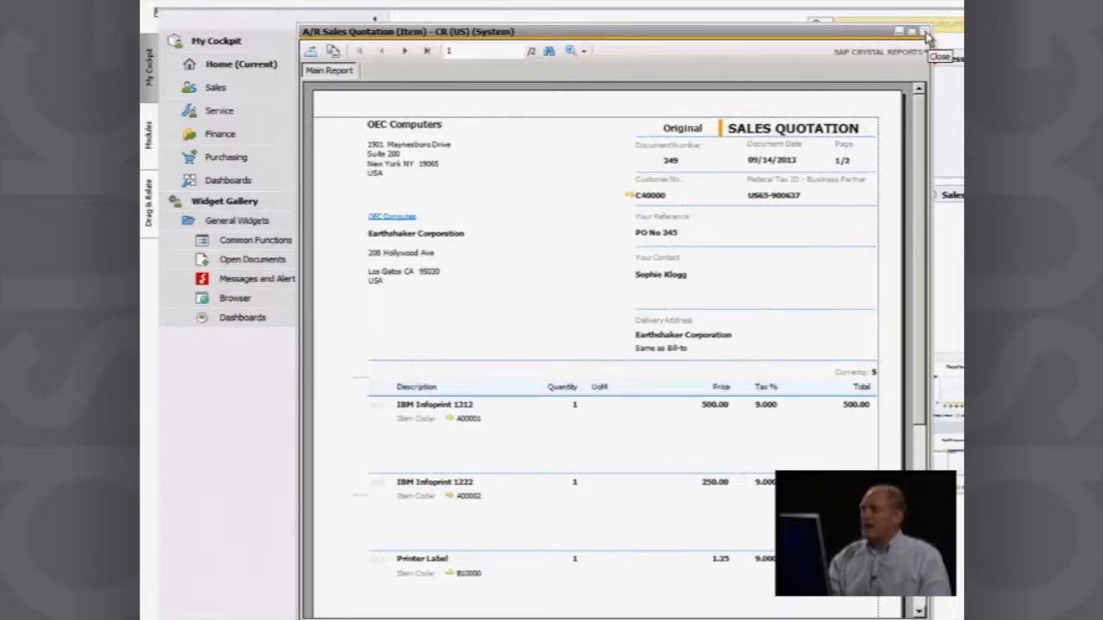
left_click(926, 32)
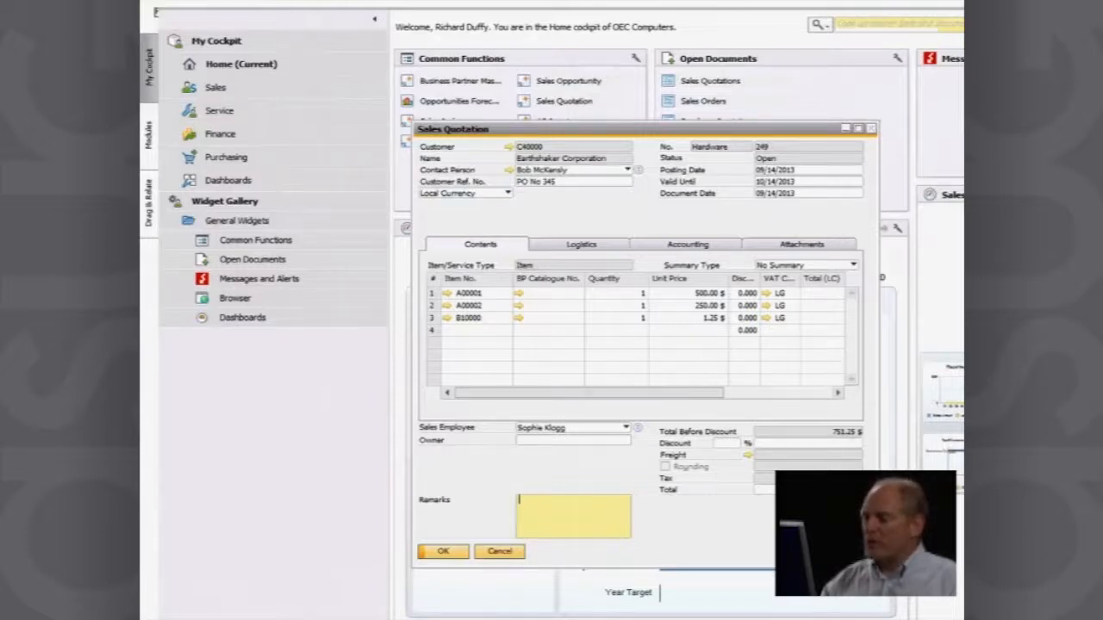
Copy the quotation to a sales order and set the delivery date to 09/14/2013, updating the existing rows with it
left_click(824, 552)
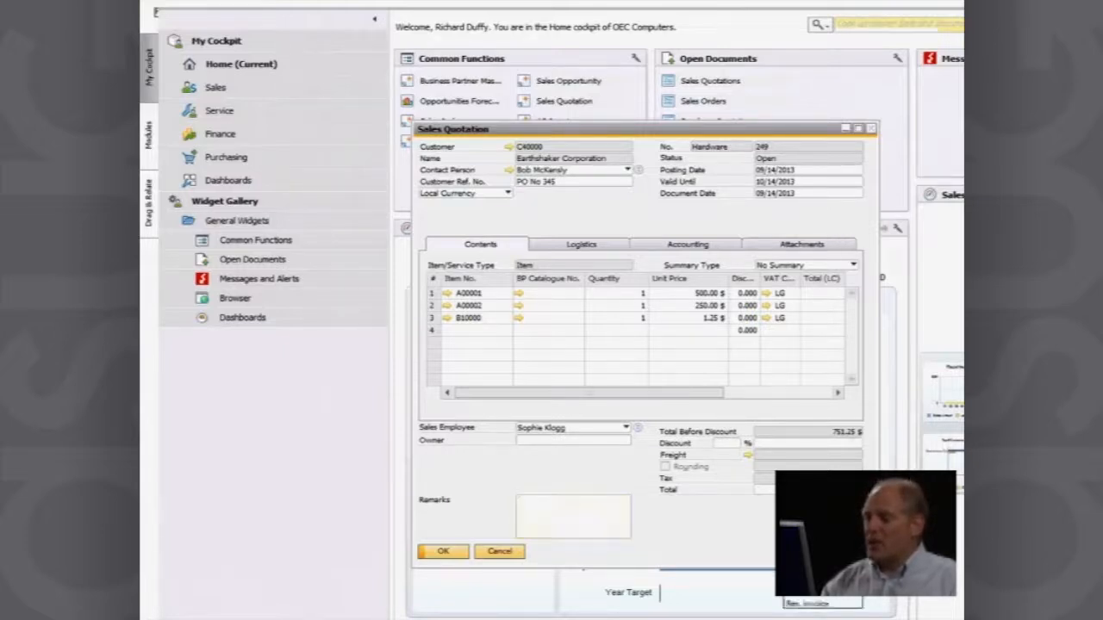
left_click(808, 567)
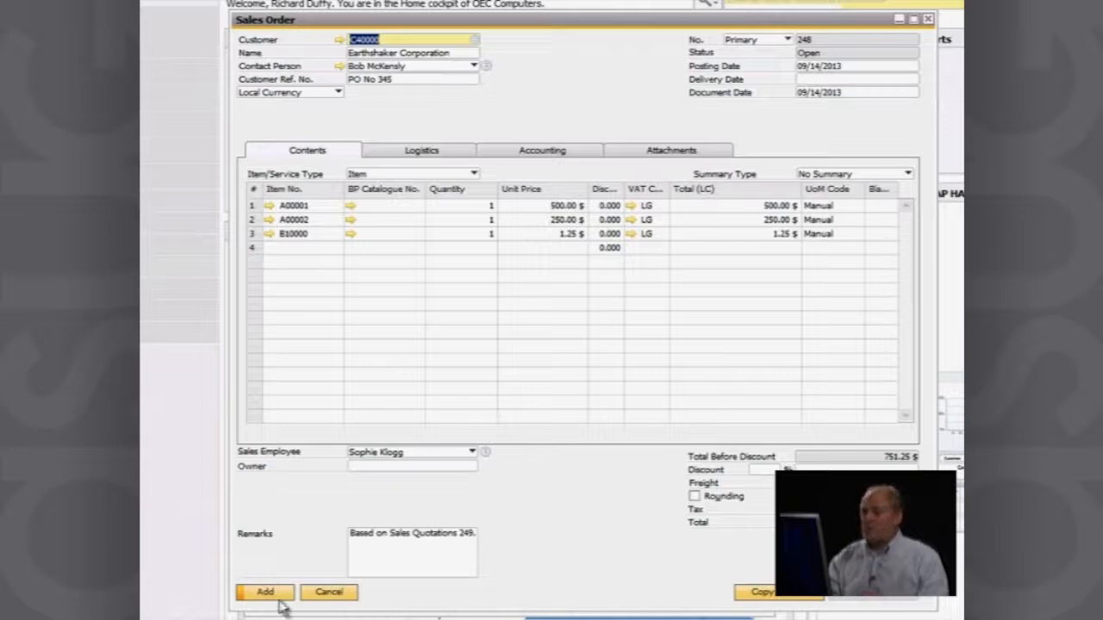
left_click(833, 78)
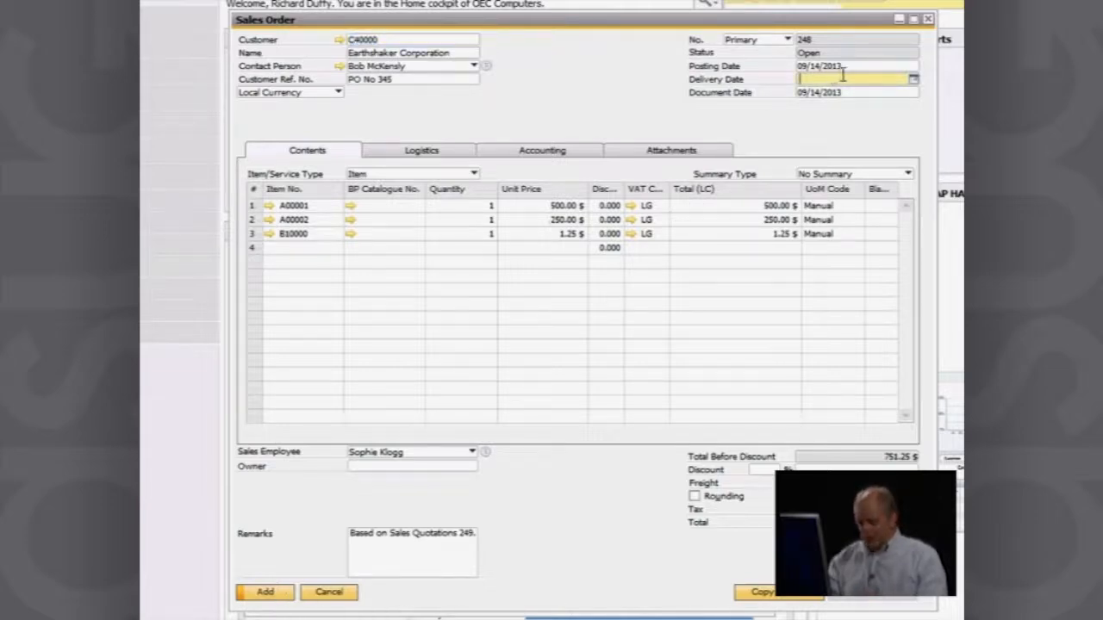
type("d")
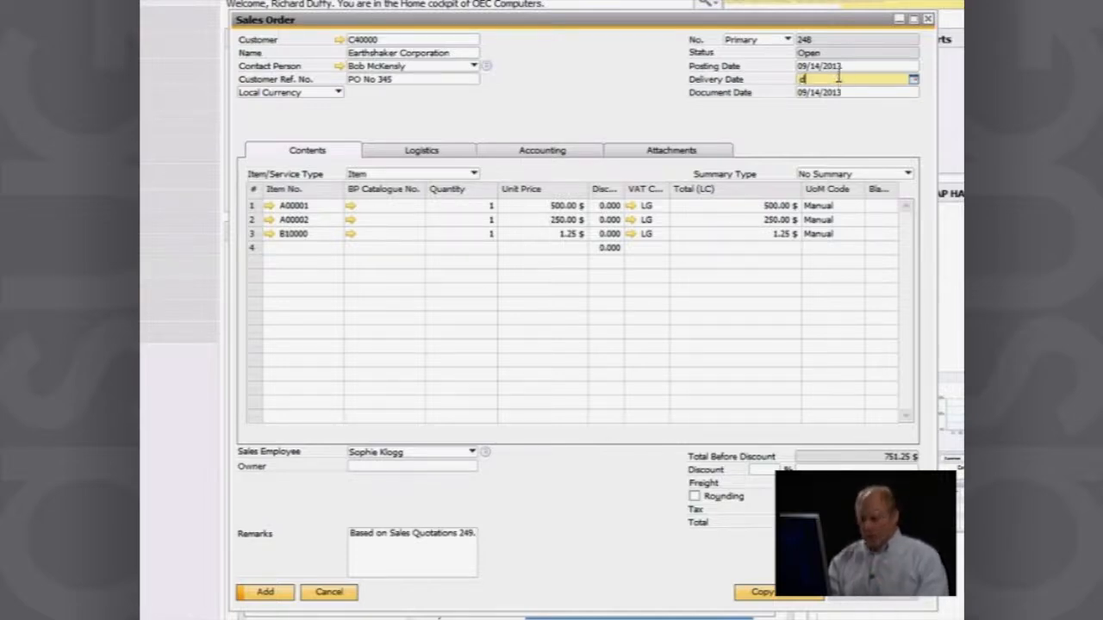
key("Tab")
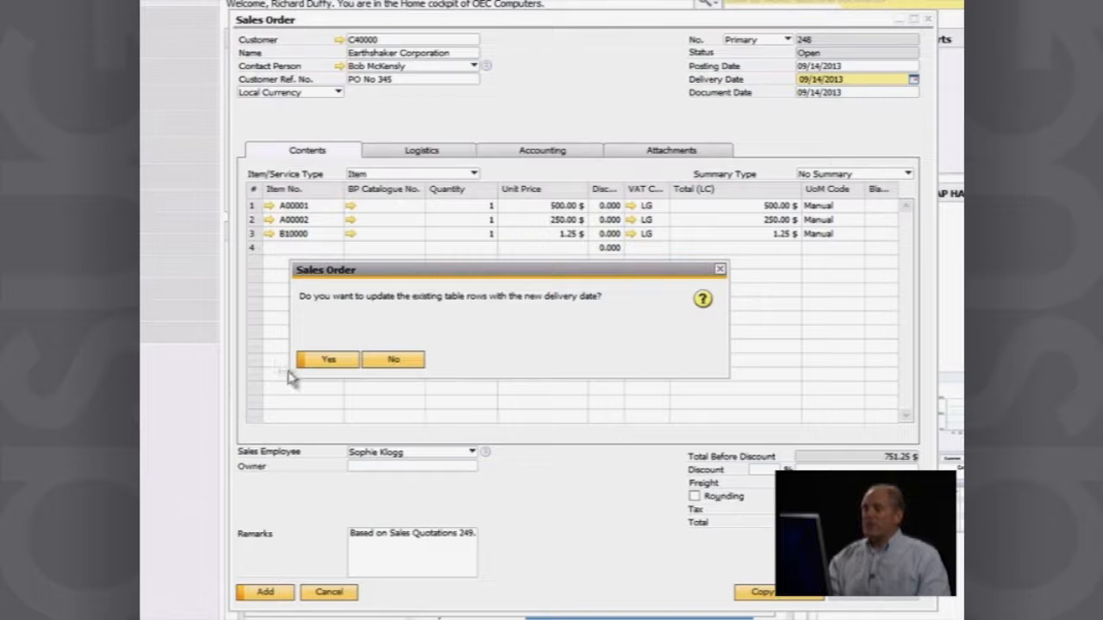
left_click(327, 359)
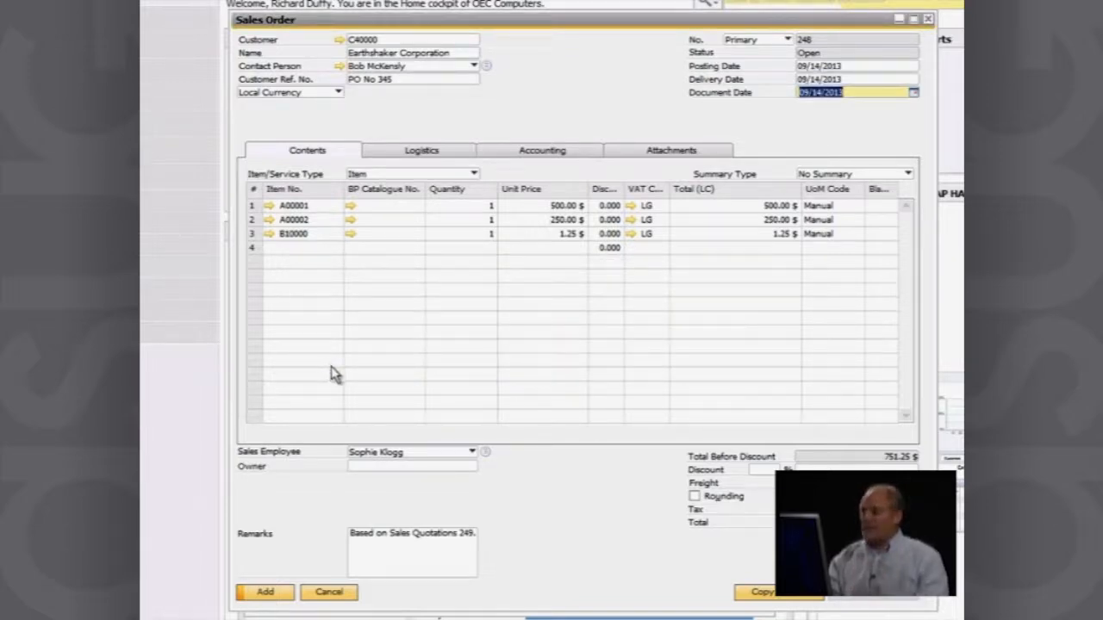
Add the sales order and copy it to a delivery
left_click(271, 592)
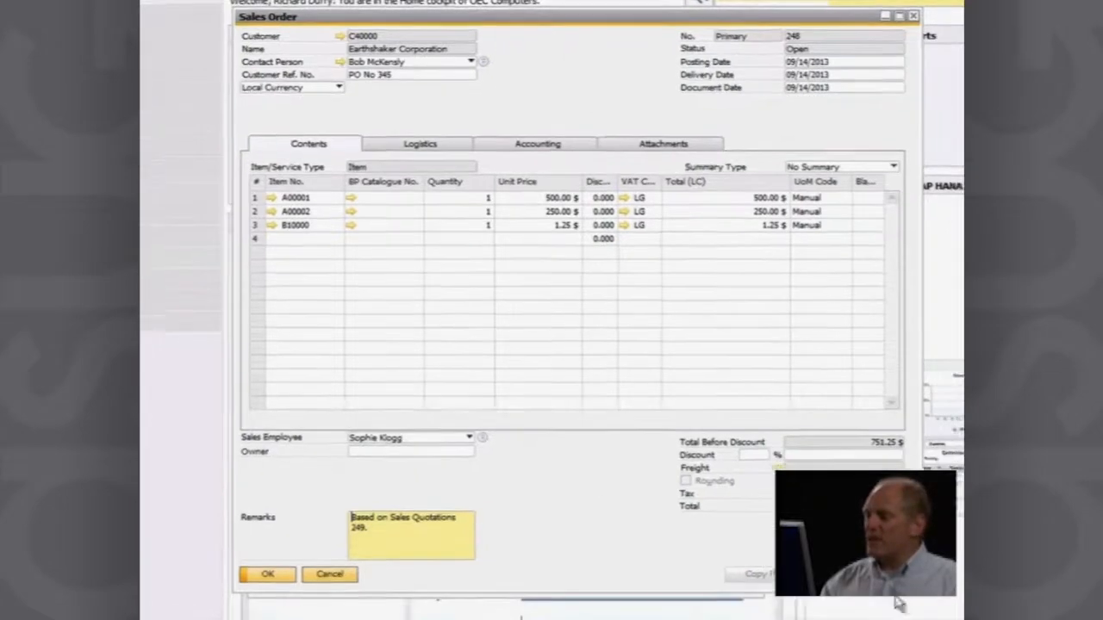
left_click(843, 552)
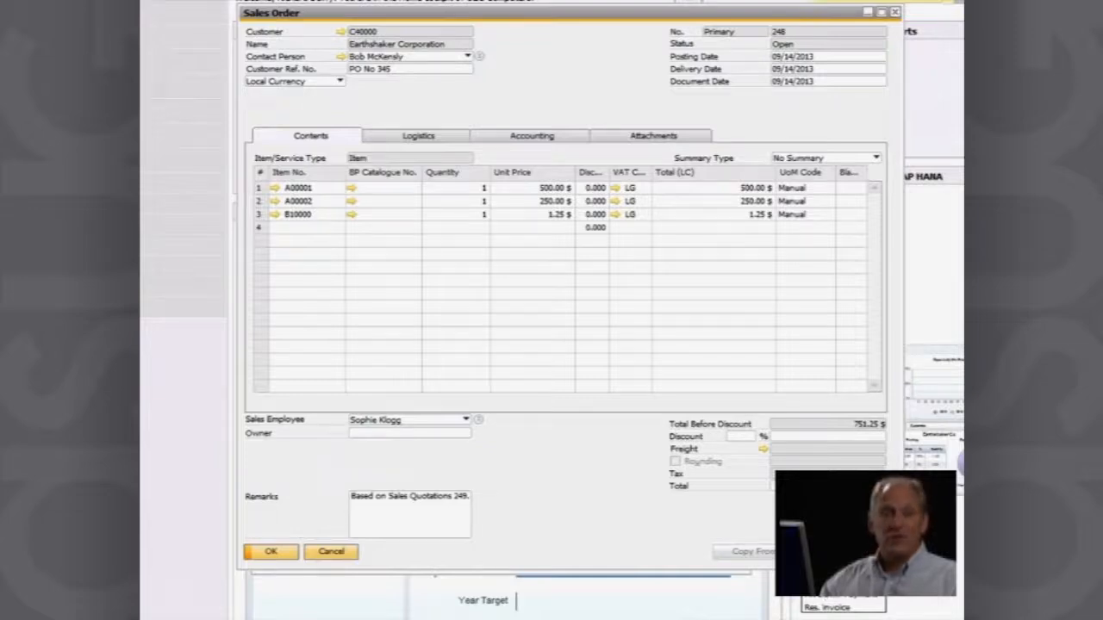
left_click(827, 571)
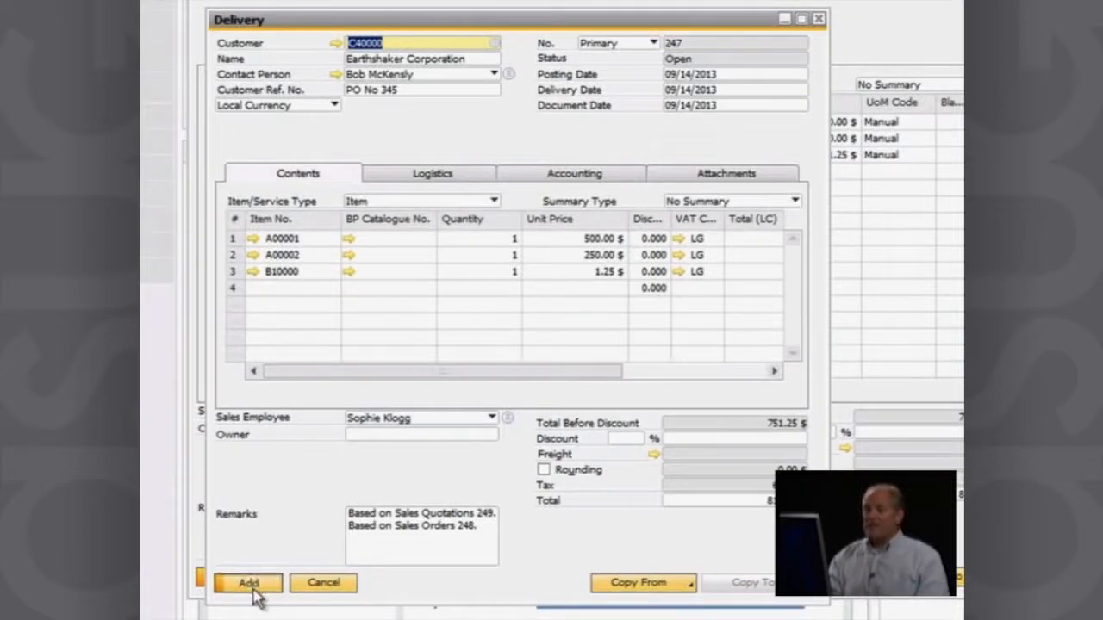
Add the delivery, automatically selecting the batch for item B10000 (Printer Label) and accepting that the document is final
left_click(248, 584)
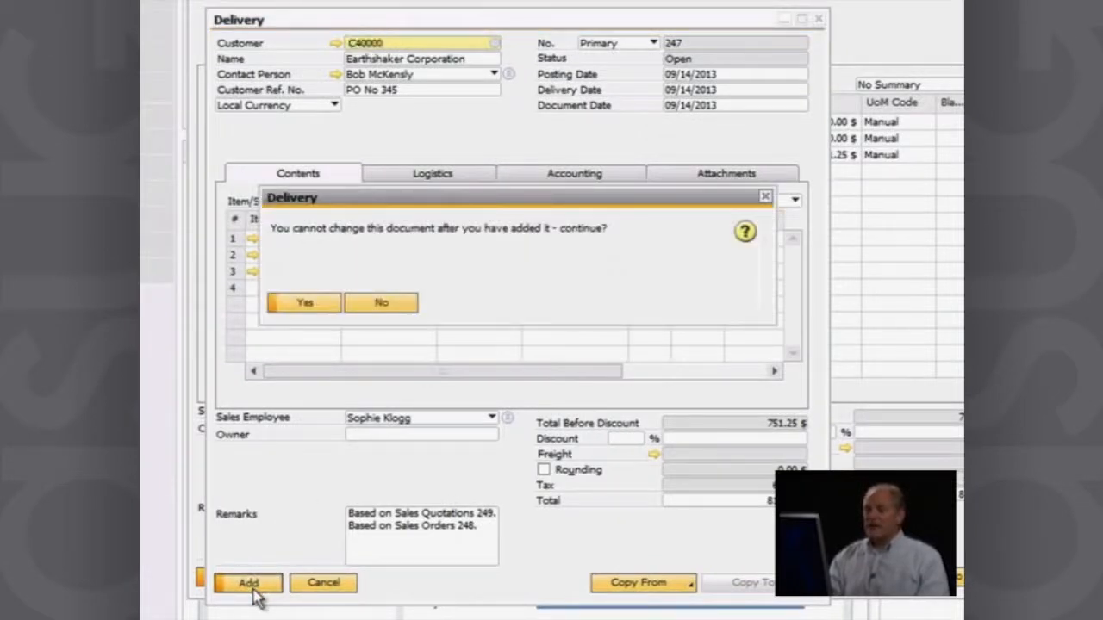
left_click(326, 304)
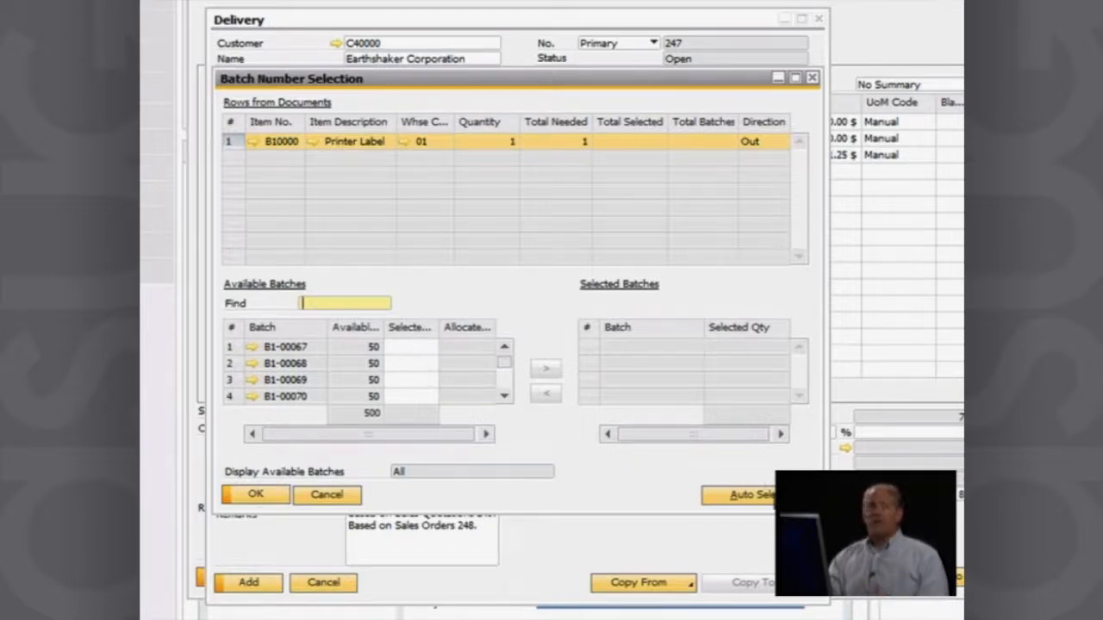
left_click(779, 495)
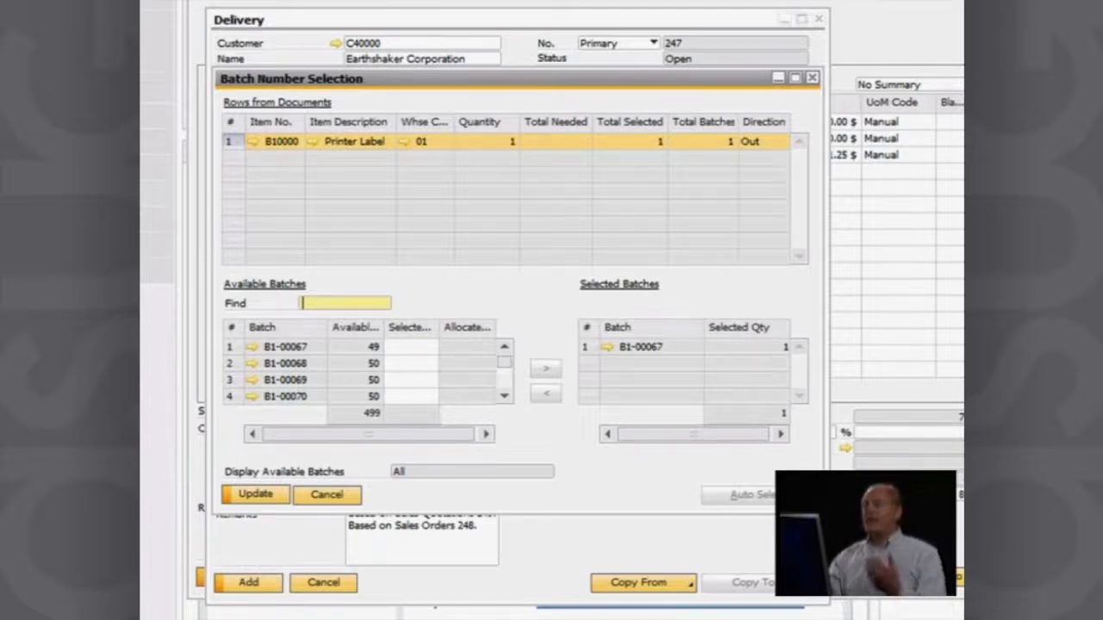
left_click(244, 501)
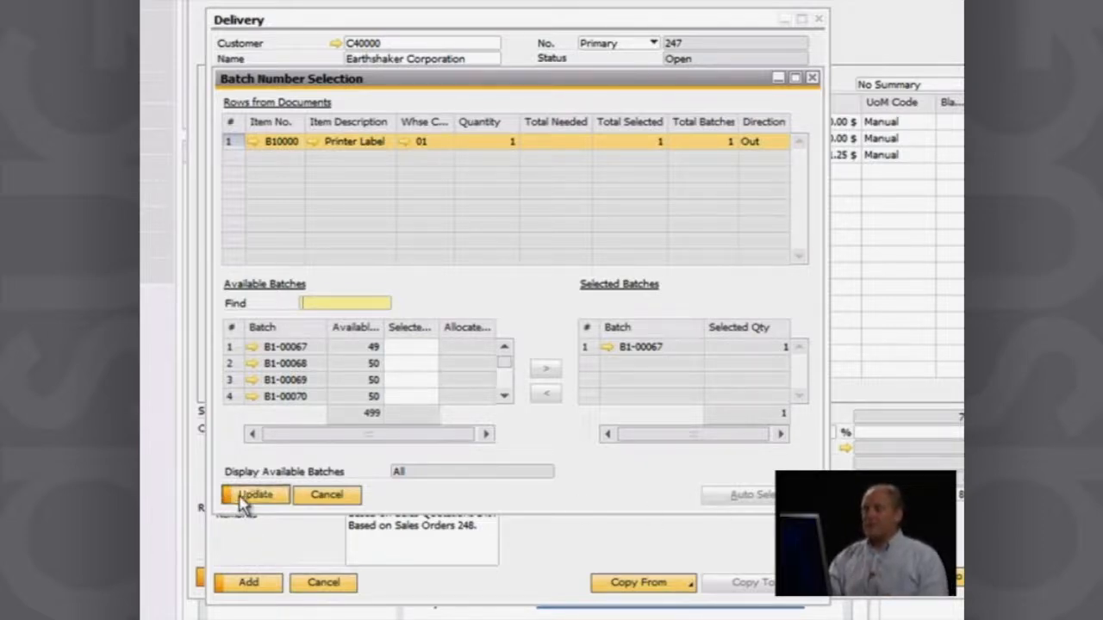
left_click(255, 498)
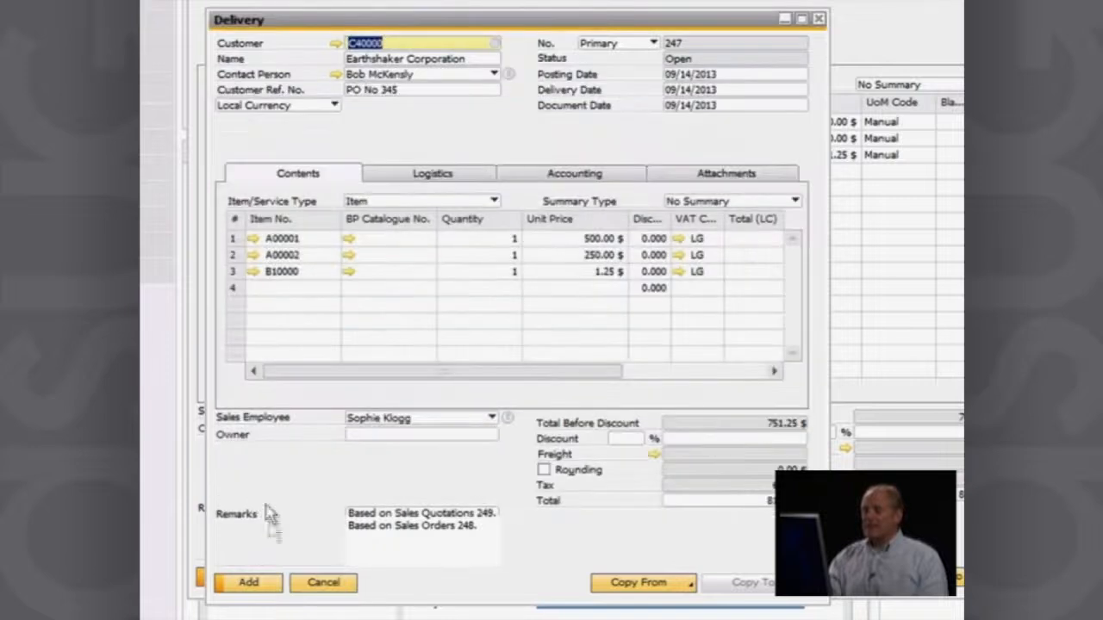
left_click(250, 584)
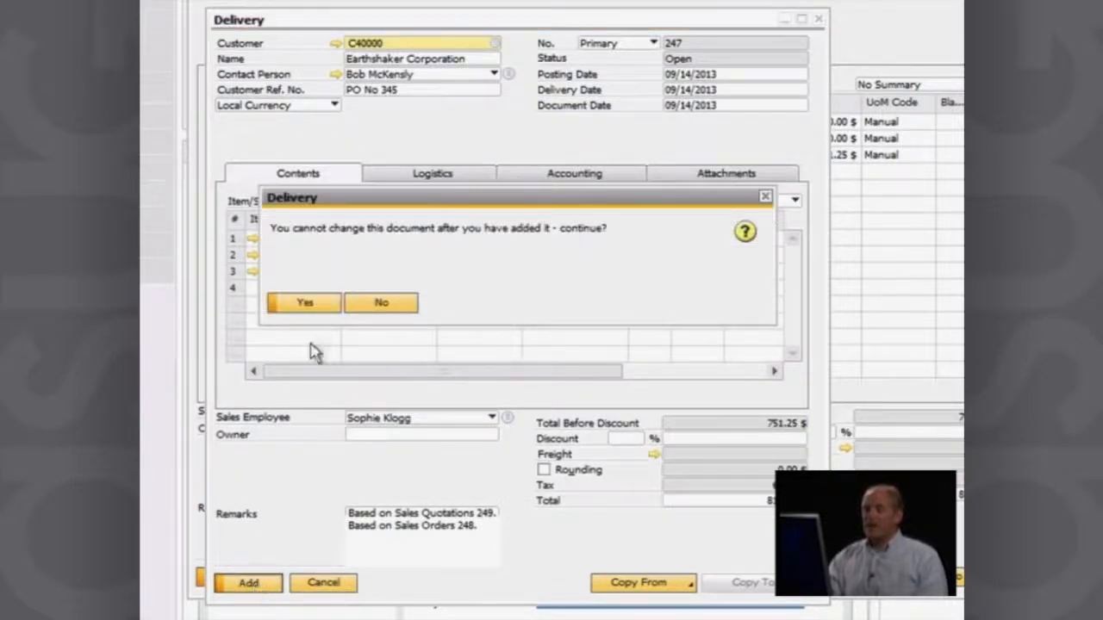
left_click(306, 303)
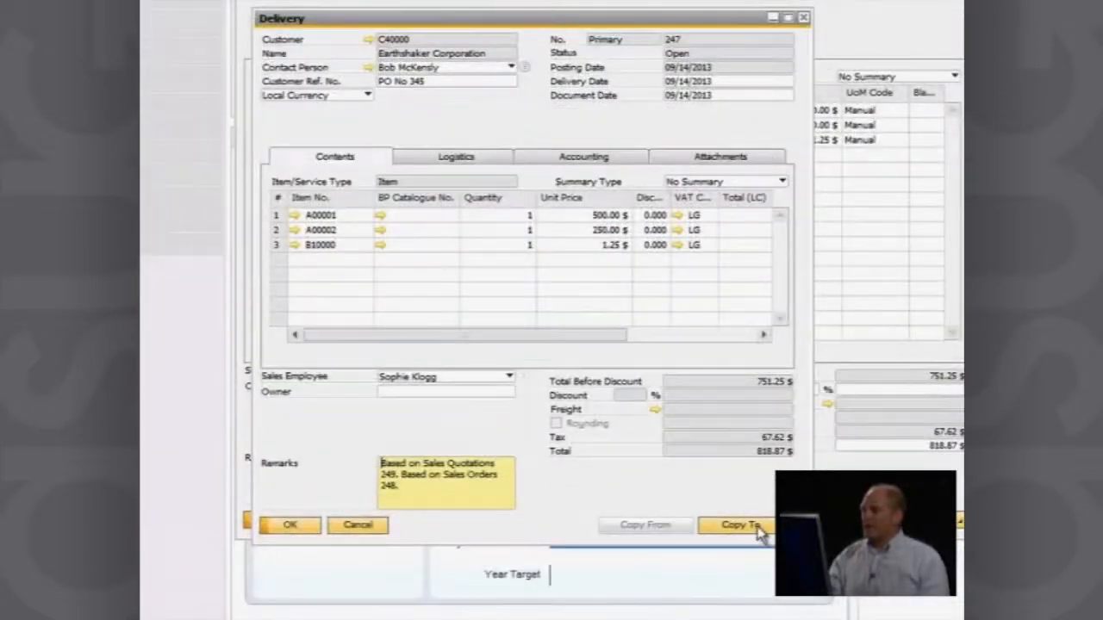
Copy the delivery to an AR invoice and add the invoice, accepting that it is final
left_click(760, 532)
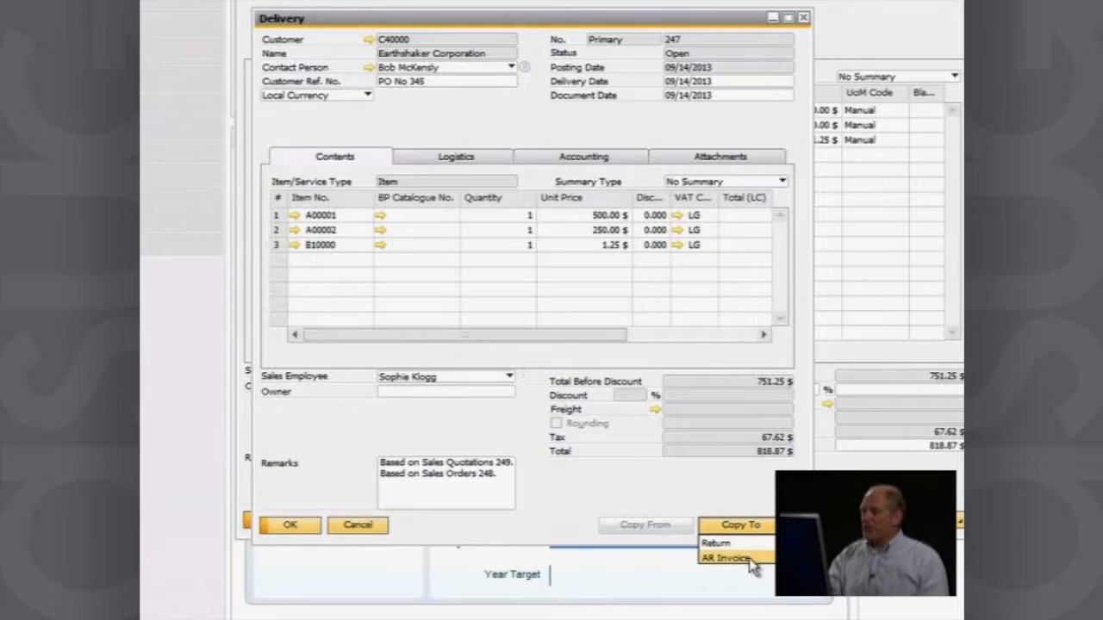
left_click(747, 559)
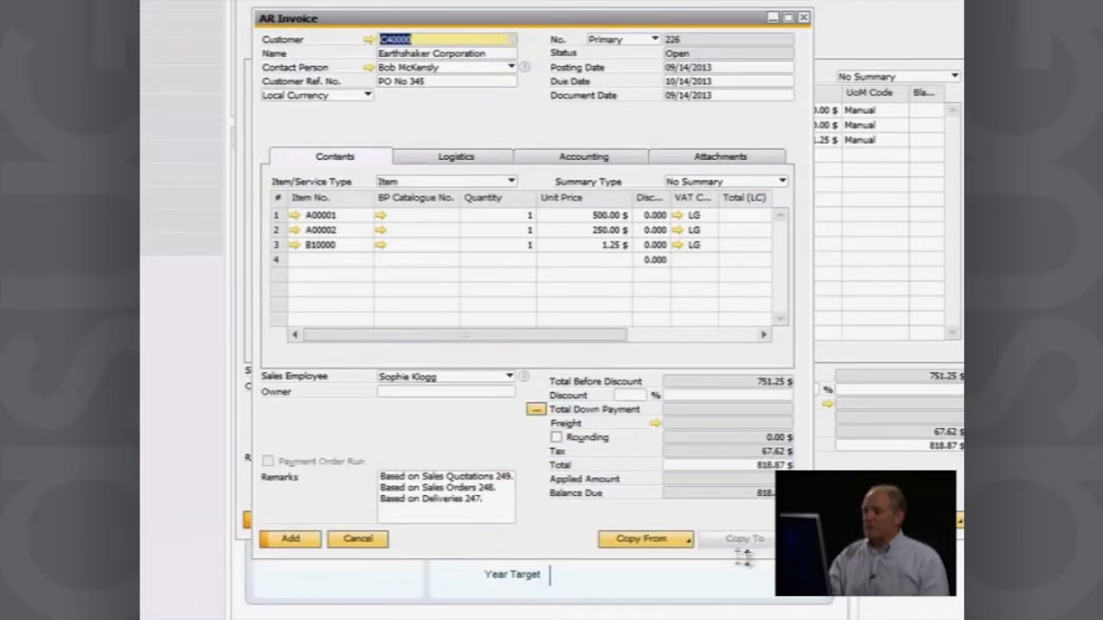
left_click(291, 539)
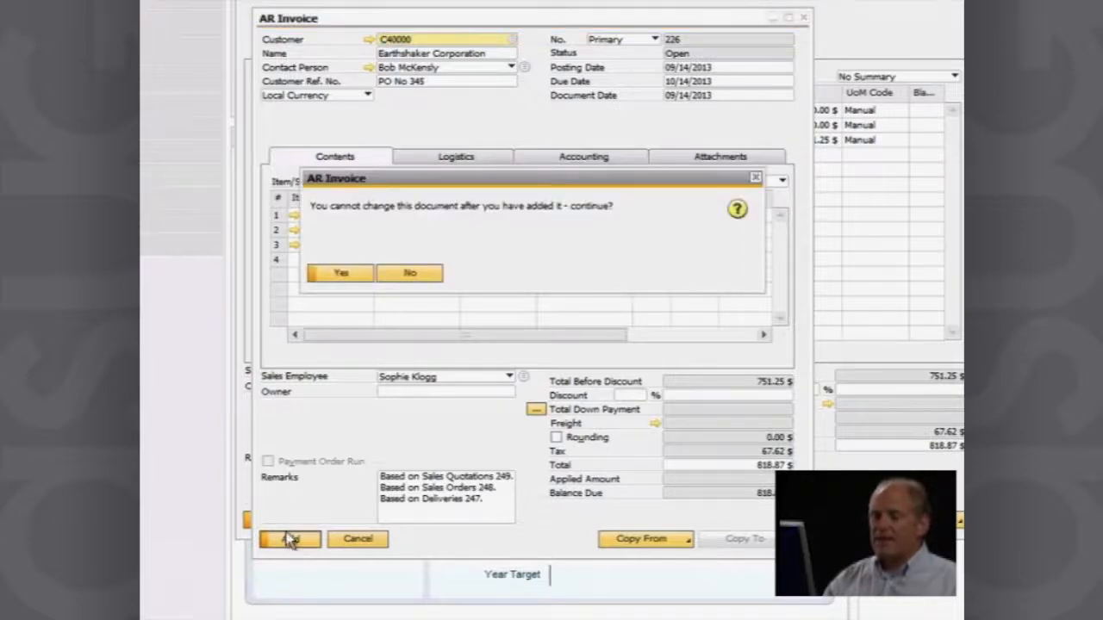
left_click(339, 274)
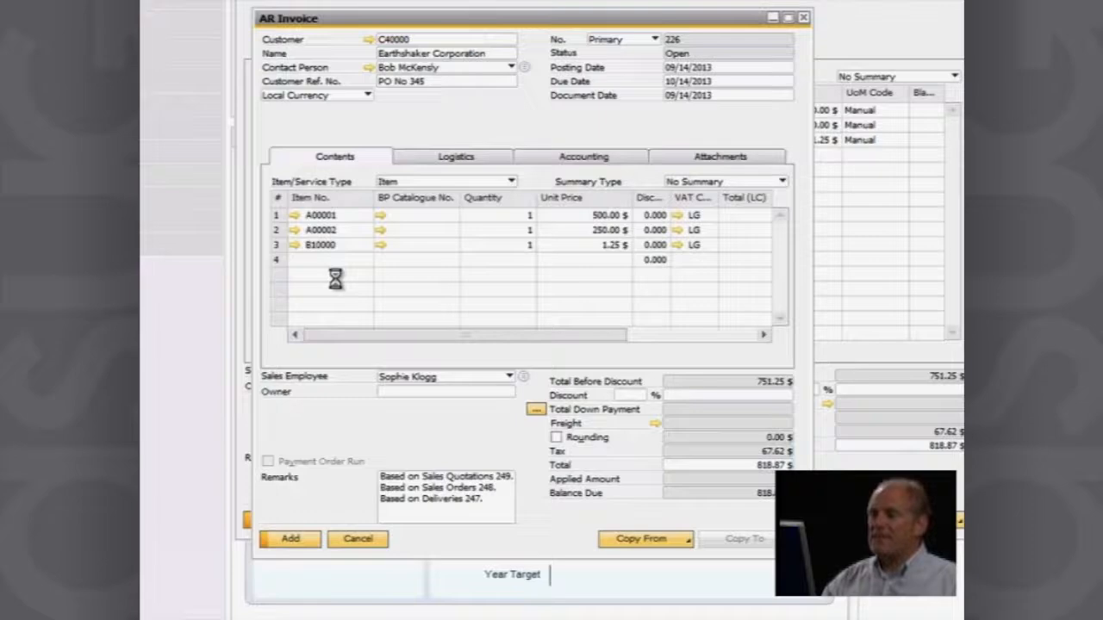